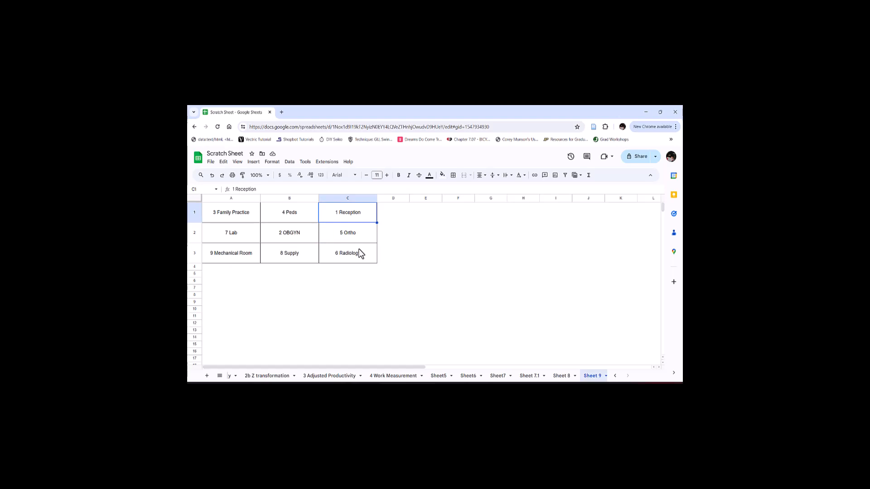
# Step: Examine the relative positions of the departments in the 3x3 layout grid on Sheet 9
pyautogui.press('Down')
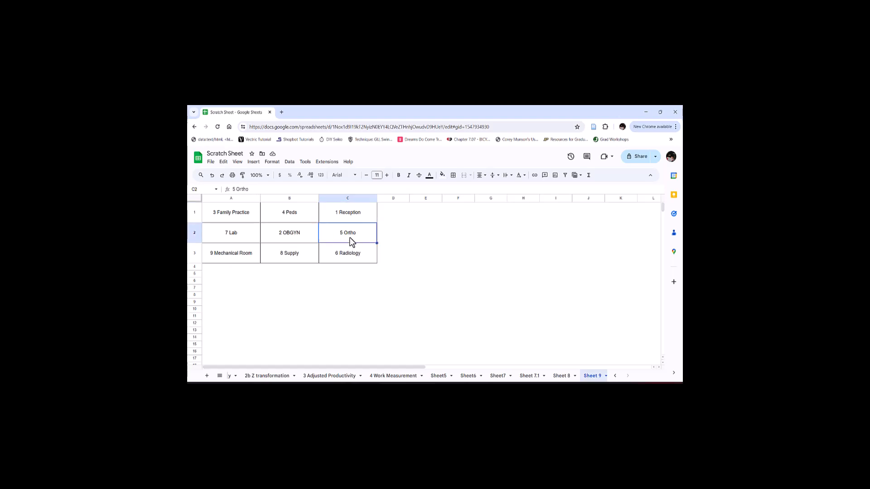
pyautogui.press('Up')
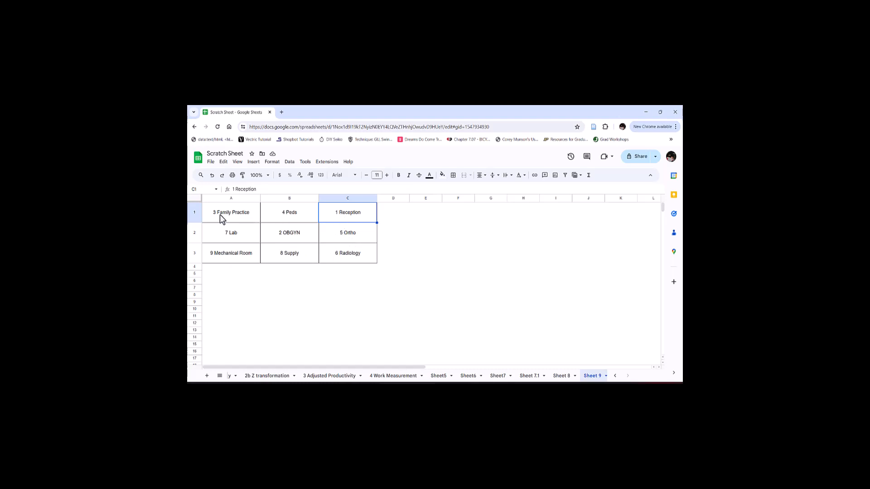
pyautogui.click(295, 219)
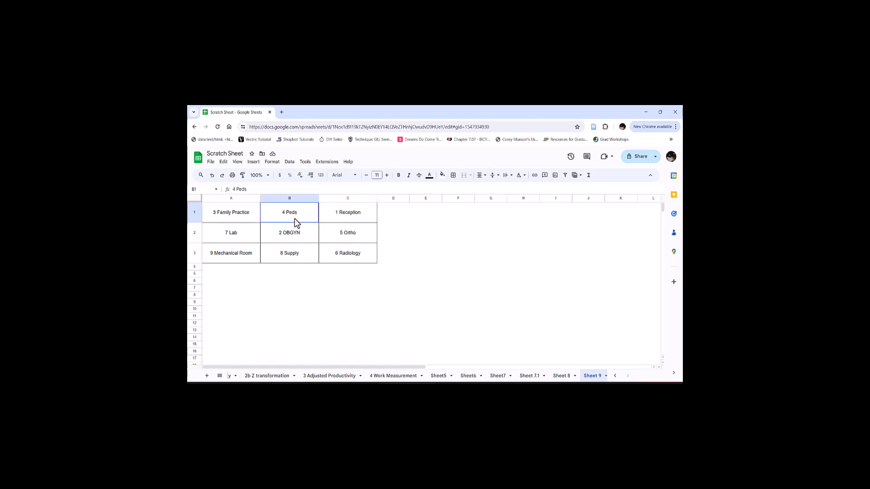
pyautogui.click(252, 213)
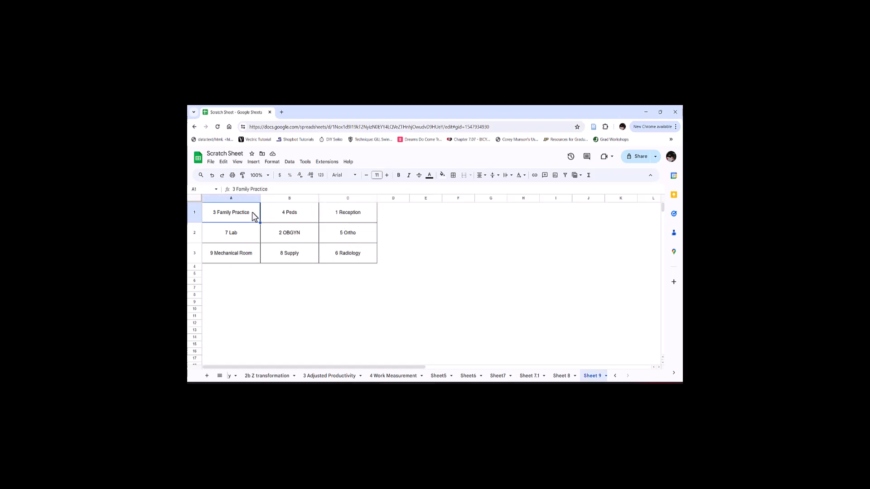
pyautogui.click(242, 237)
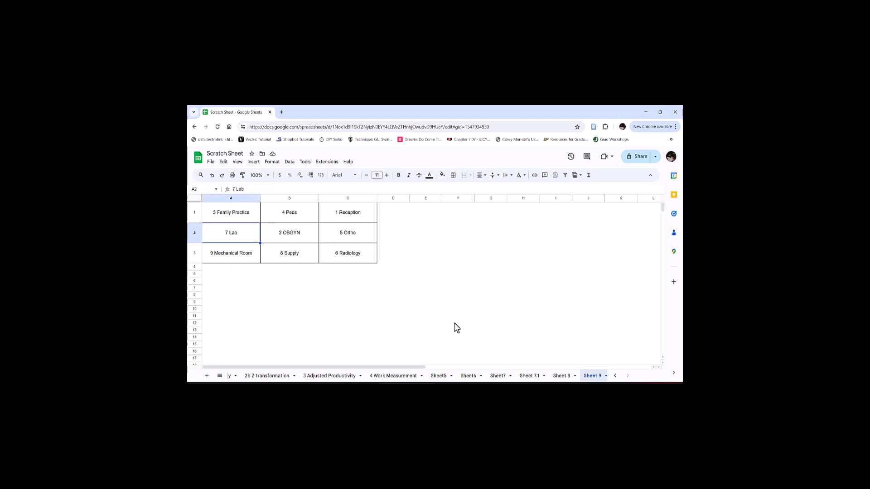
# Step: On Sheet 8, examine the Reception trip counts and the distances from Reception to the other departments
pyautogui.click(561, 375)
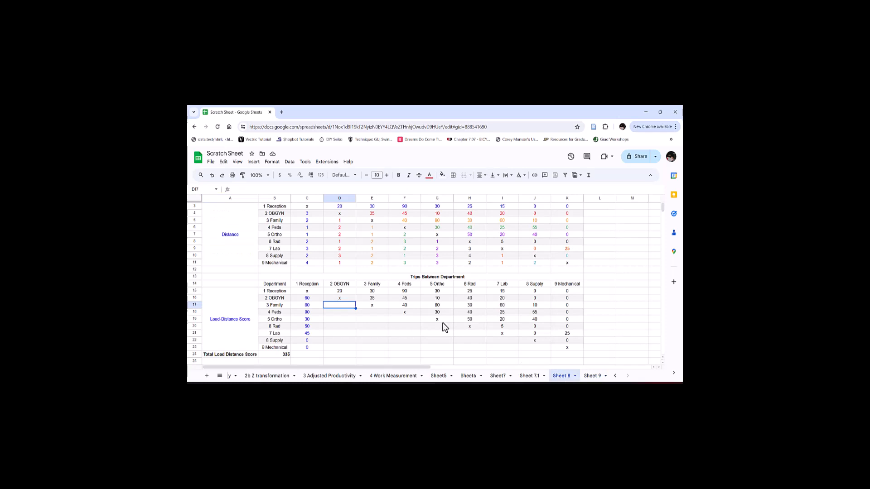
pyautogui.scroll(1, 310, 221)
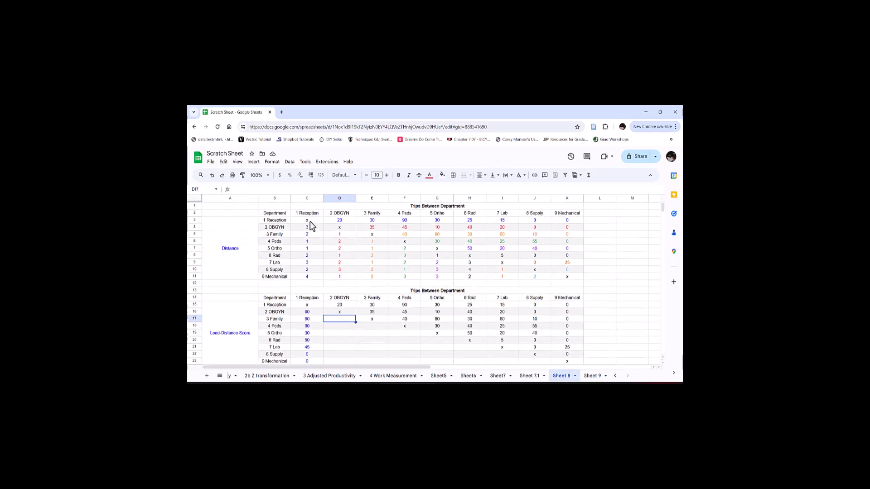
pyautogui.click(340, 221)
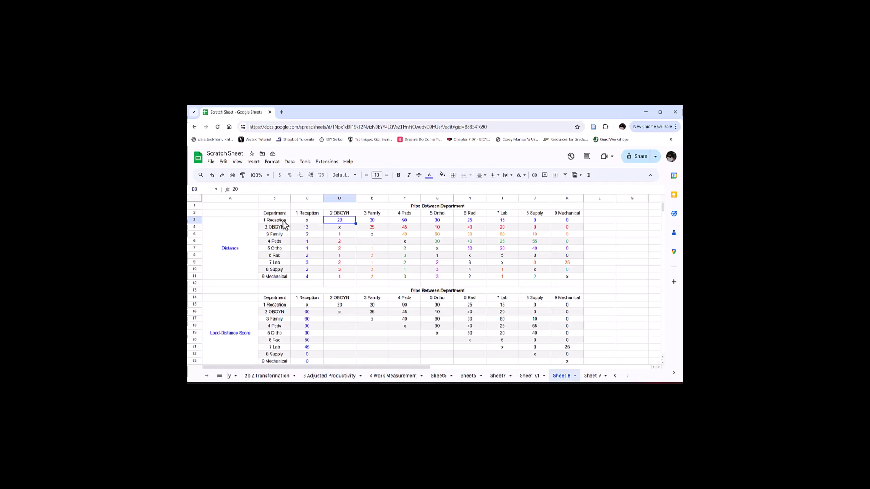
pyautogui.click(363, 222)
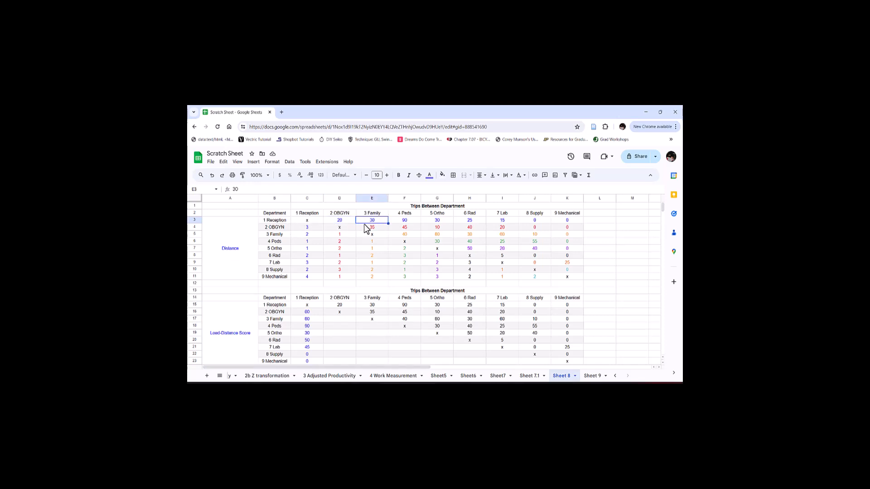
pyautogui.click(311, 228)
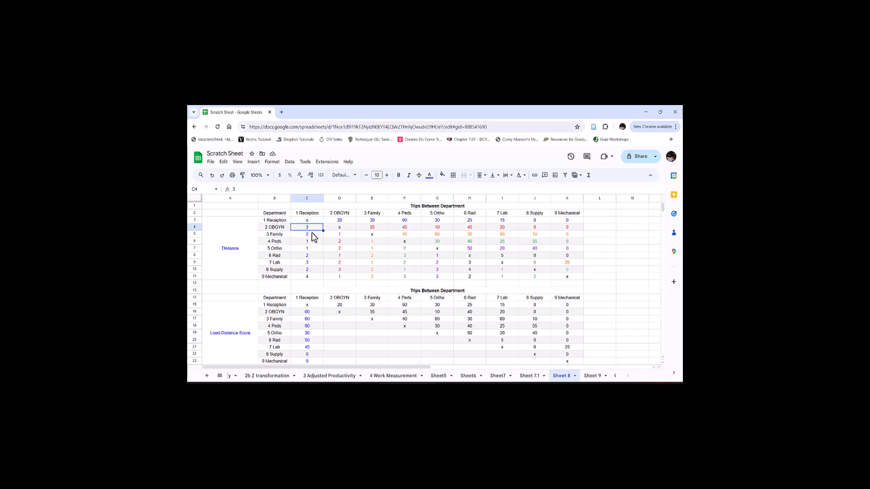
pyautogui.click(312, 236)
pyautogui.click(312, 251)
pyautogui.click(314, 227)
# Step: Inspect the Reception load-distance formula in C16 and trace the 3 Family score to its distance and trip count
pyautogui.click(307, 314)
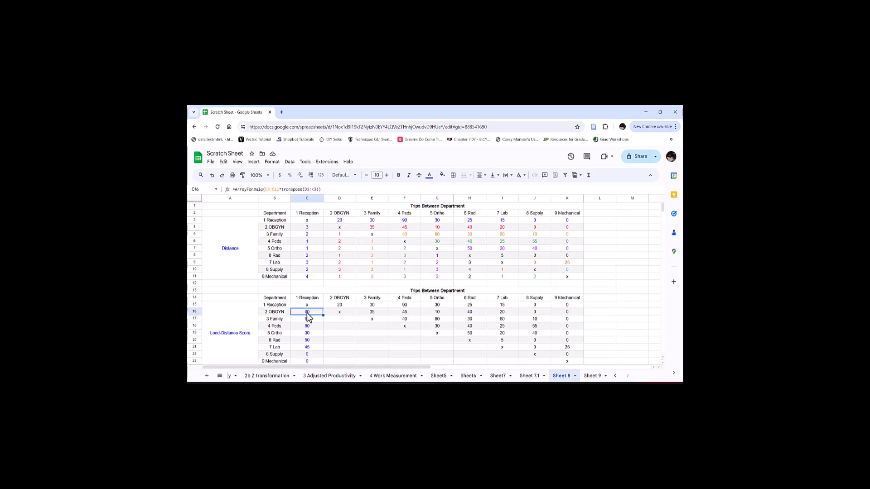
pyautogui.click(317, 238)
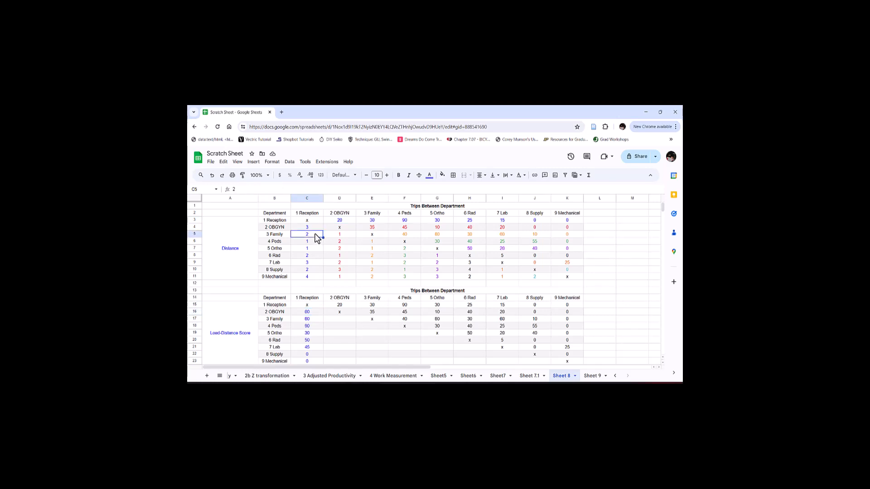
pyautogui.click(370, 221)
pyautogui.click(319, 322)
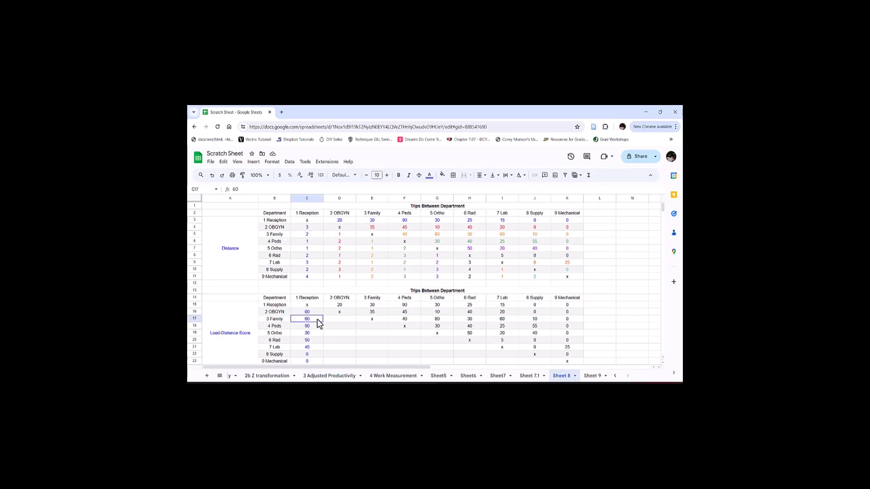
pyautogui.scroll(-2, 317, 319)
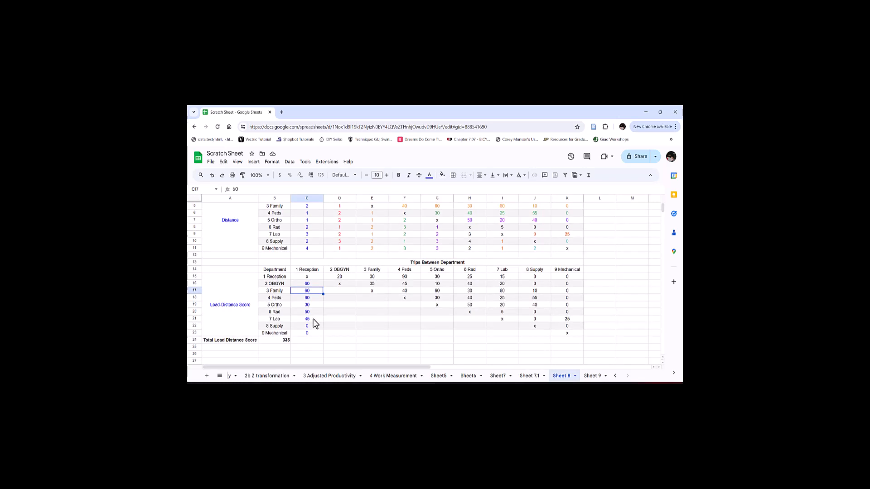
pyautogui.scroll(2, 330, 299)
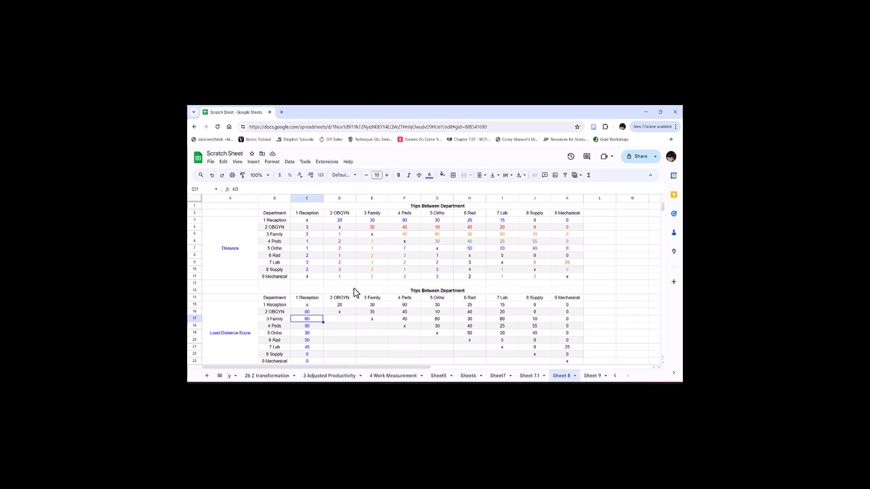
# Step: Enter an array formula in D17 that multiplies the OBGYN distances D5:D11 by the transpose of the trips in E4:K4
pyautogui.click(338, 319)
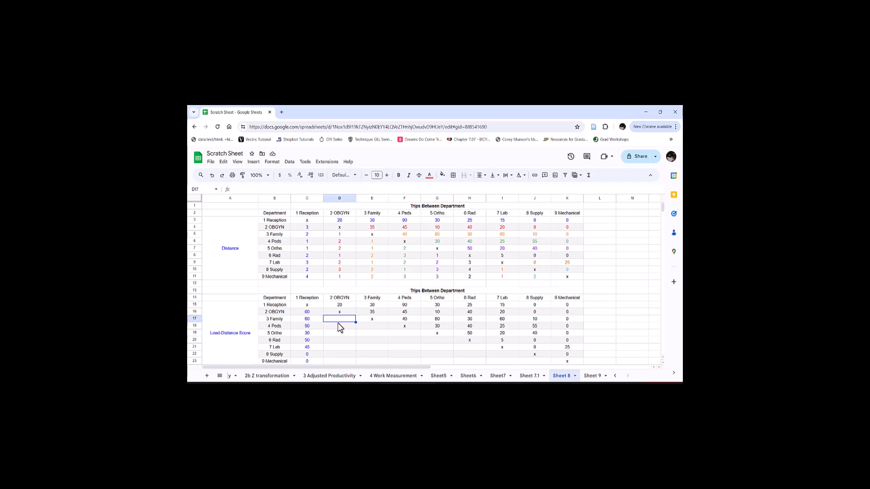
pyautogui.write('=')
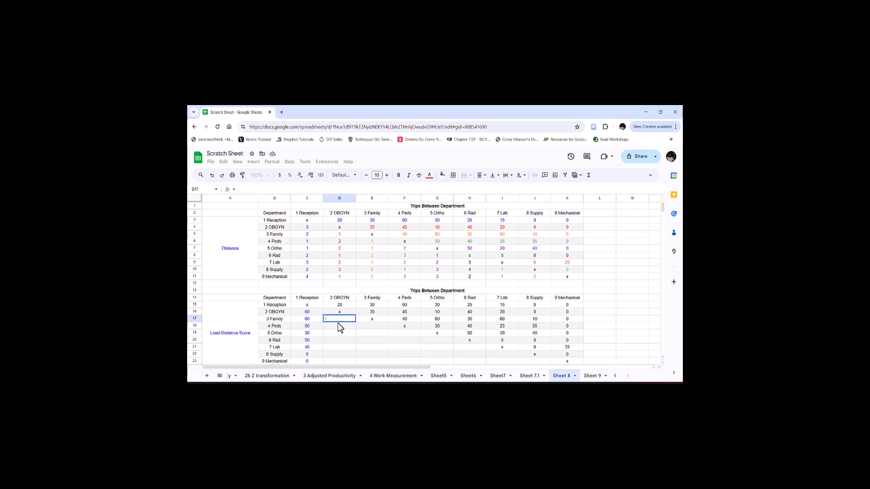
pyautogui.click(341, 237)
pyautogui.hotkey('shift', 'Down')
pyautogui.hotkey('shift', 'Down')
pyautogui.hotkey('shift', 'Down')
pyautogui.hotkey('shift', 'Down')
pyautogui.hotkey('shift', 'Down')
pyautogui.hotkey('shift', 'Down')
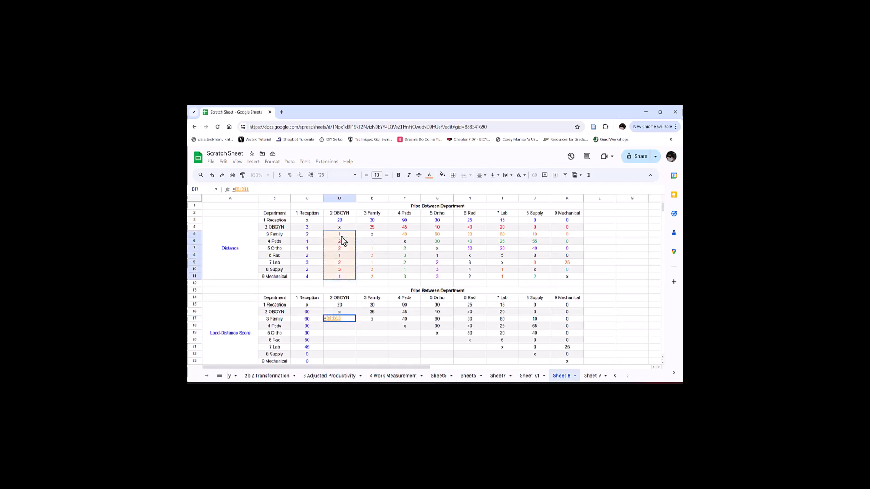
pyautogui.write('*')
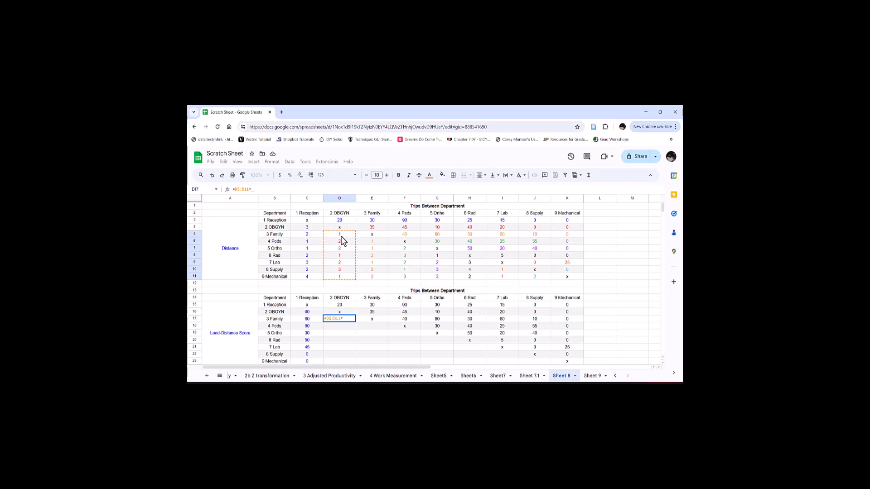
pyautogui.write('trans')
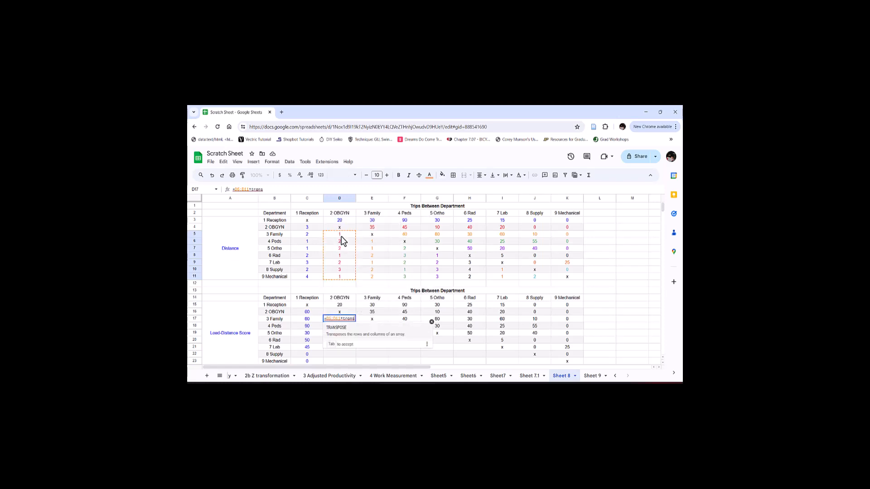
pyautogui.write('pose(')
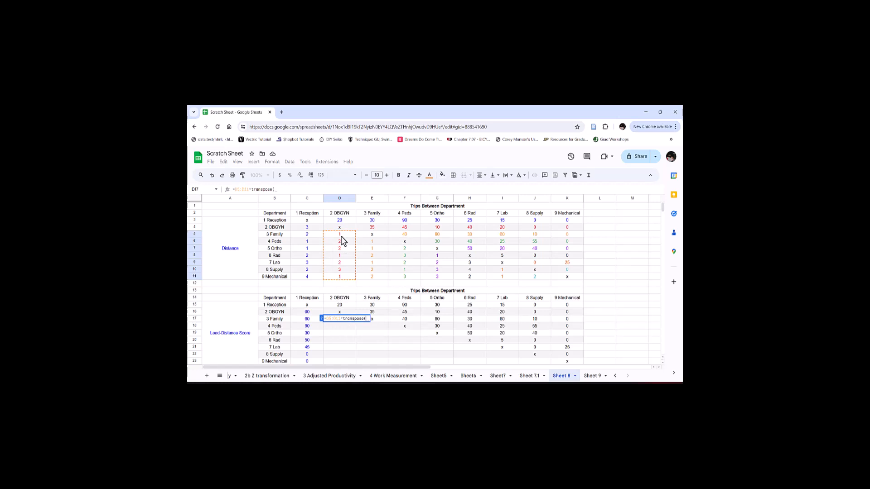
pyautogui.click(363, 228)
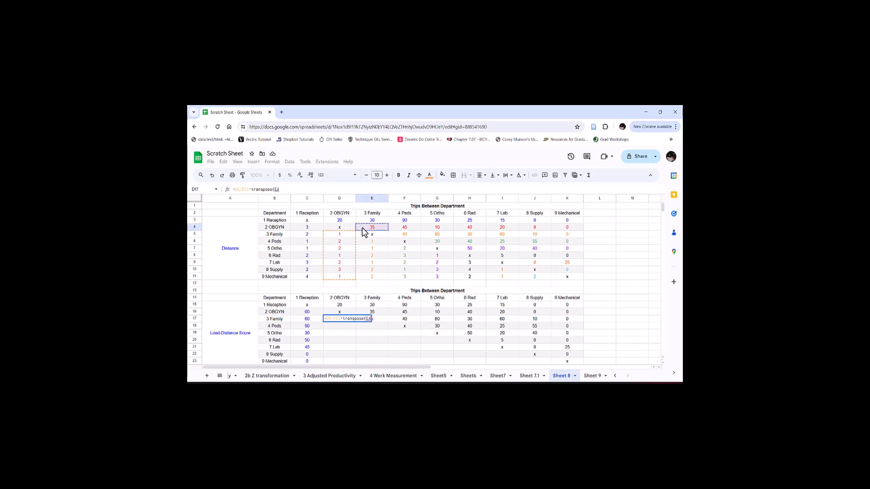
pyautogui.hotkey('shift', 'Right')
pyautogui.hotkey('shift', 'Right')
pyautogui.hotkey('shift', 'Right')
pyautogui.hotkey('shift', 'Right')
pyautogui.hotkey('shift', 'Right')
pyautogui.hotkey('shift', 'Right')
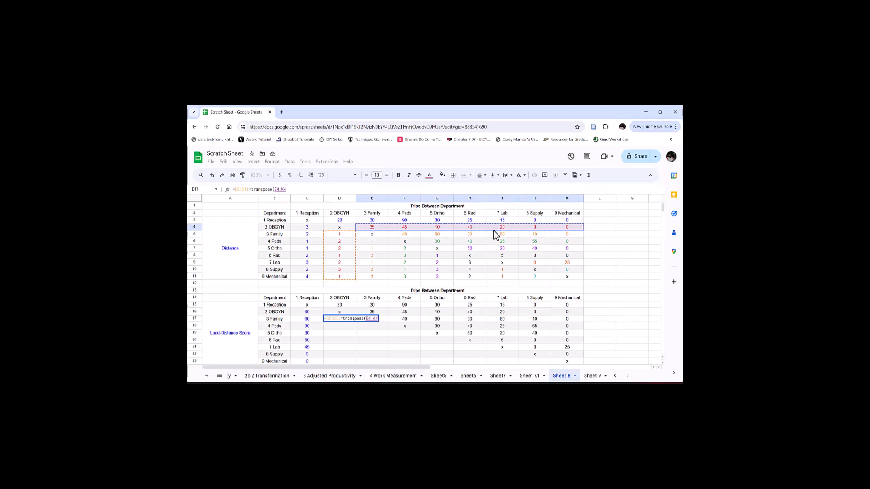
pyautogui.write(')')
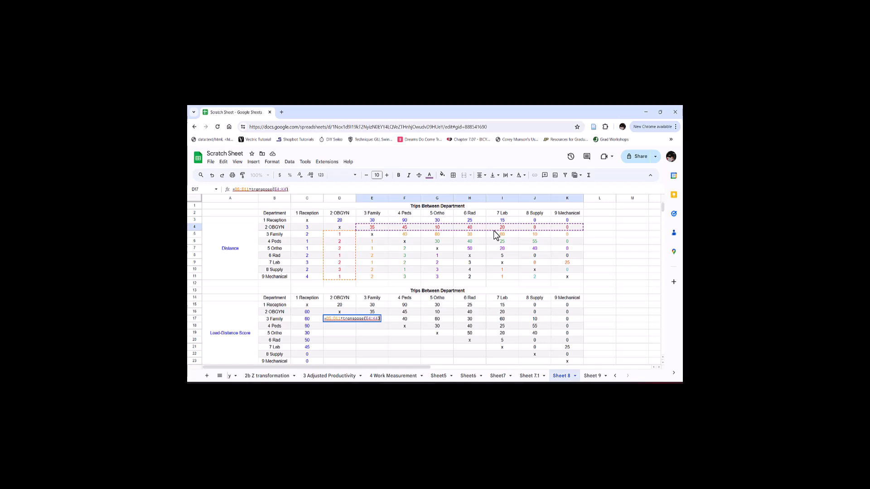
pyautogui.hotkey('ctrl', 'shift', 'Return')
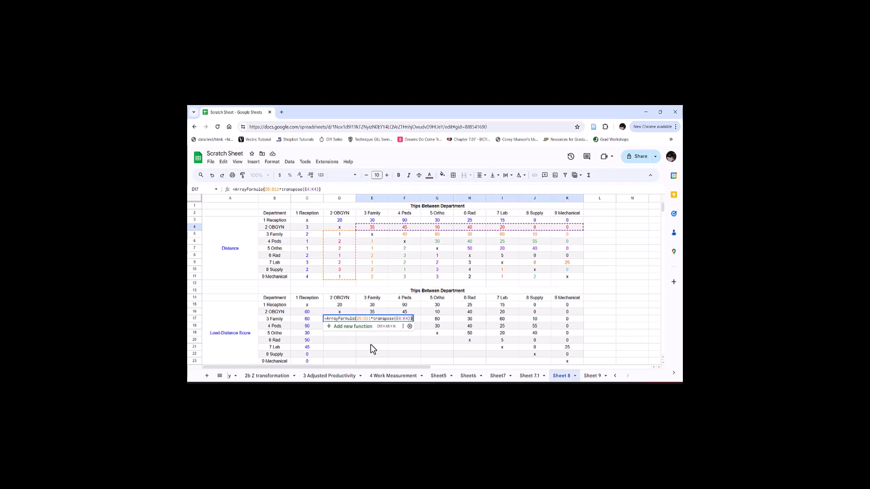
pyautogui.press('Return')
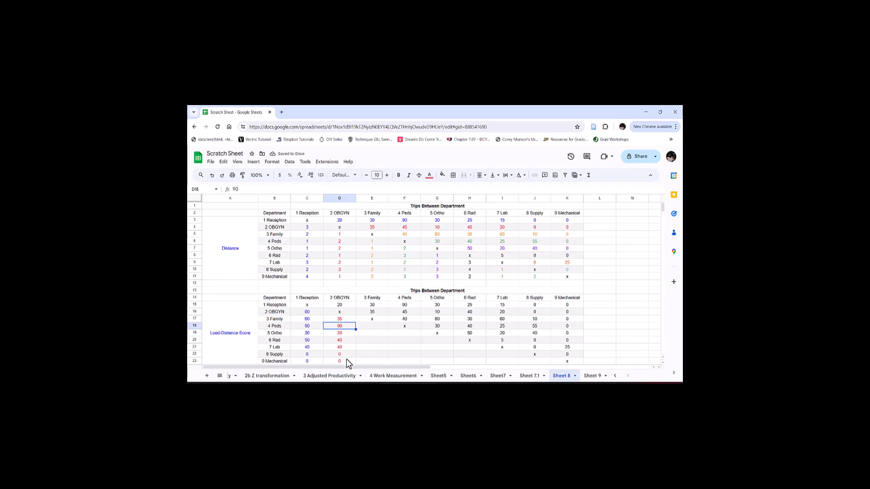
# Step: Enter an array formula in E18 that multiplies the Family distances E6:E11 by the transpose of the trips in F5:K5
pyautogui.click(370, 329)
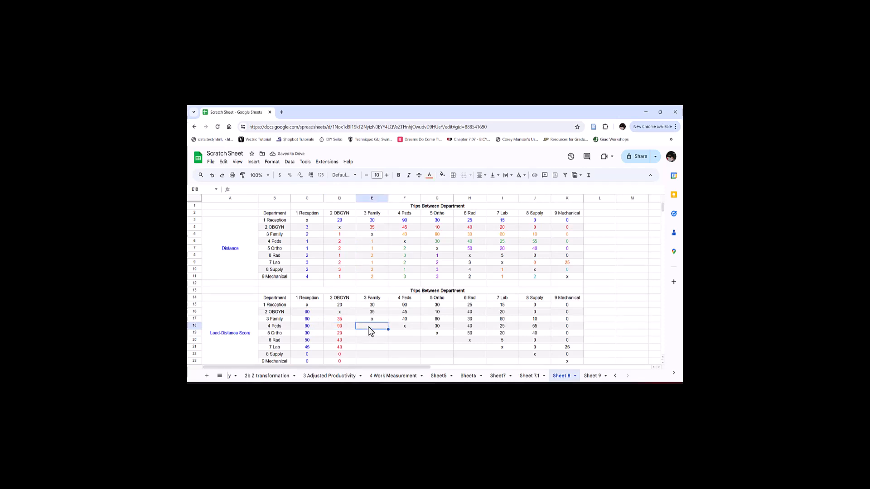
pyautogui.write('=')
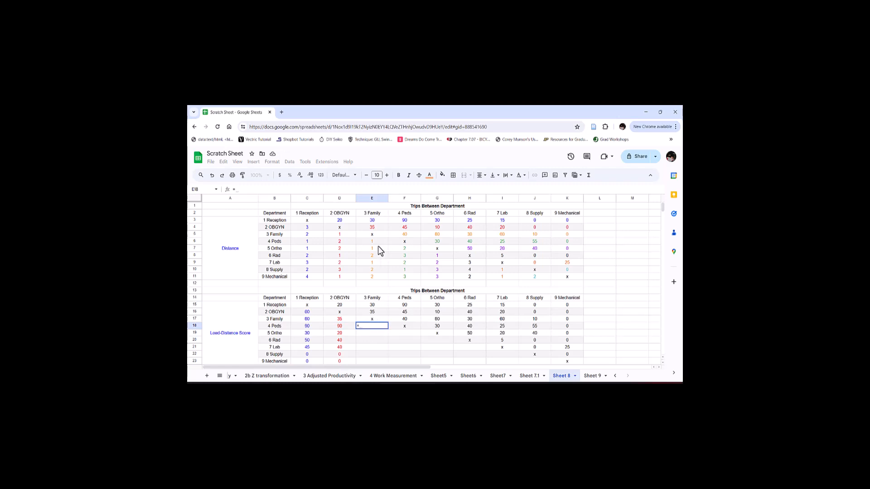
pyautogui.click(377, 242)
pyautogui.hotkey('shift', 'Down')
pyautogui.hotkey('shift', 'Down')
pyautogui.hotkey('shift', 'Down')
pyautogui.hotkey('shift', 'Down')
pyautogui.hotkey('shift', 'Down')
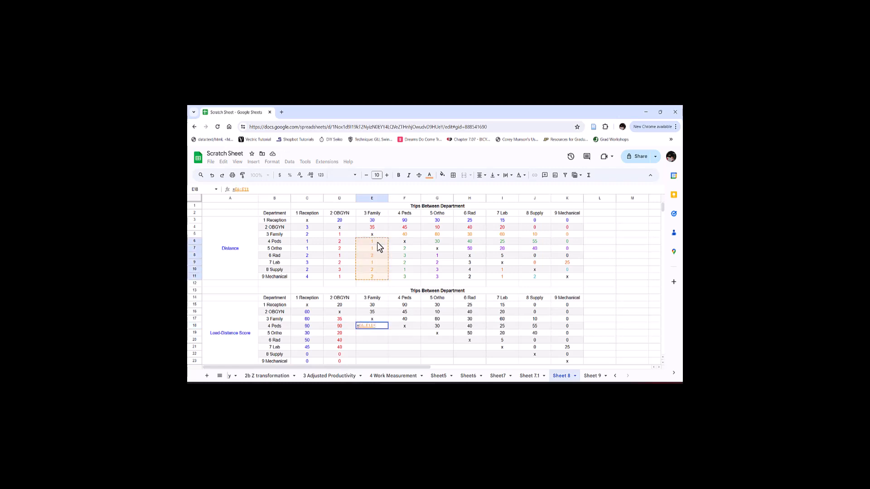
pyautogui.write('*transpose(')
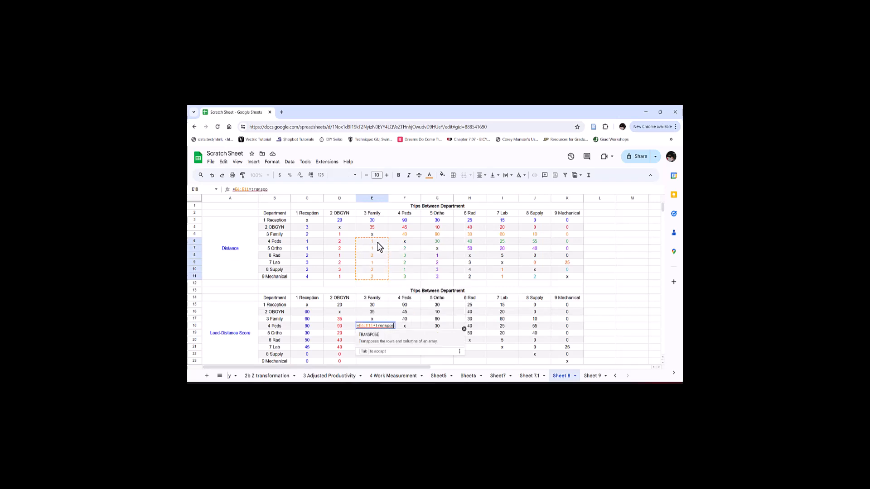
pyautogui.click(403, 235)
pyautogui.hotkey('shift', 'Right')
pyautogui.hotkey('shift', 'Right')
pyautogui.hotkey('shift', 'Right')
pyautogui.hotkey('shift', 'Right')
pyautogui.hotkey('shift', 'Right')
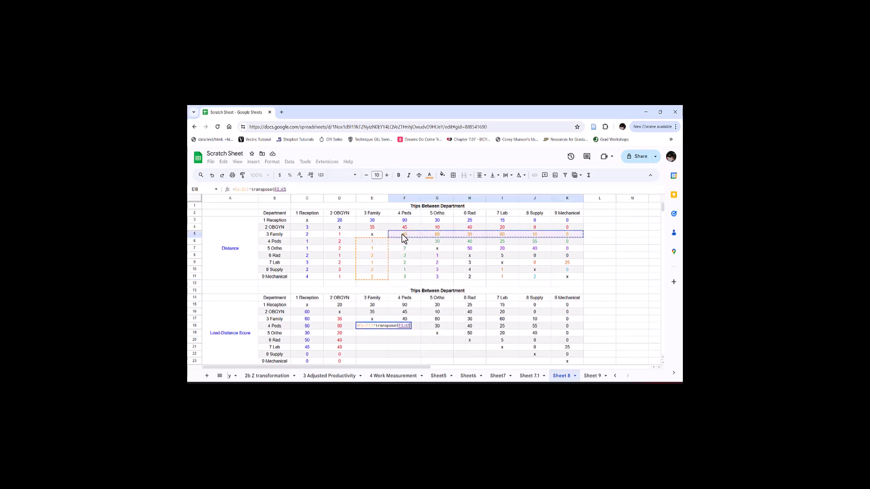
pyautogui.write(')')
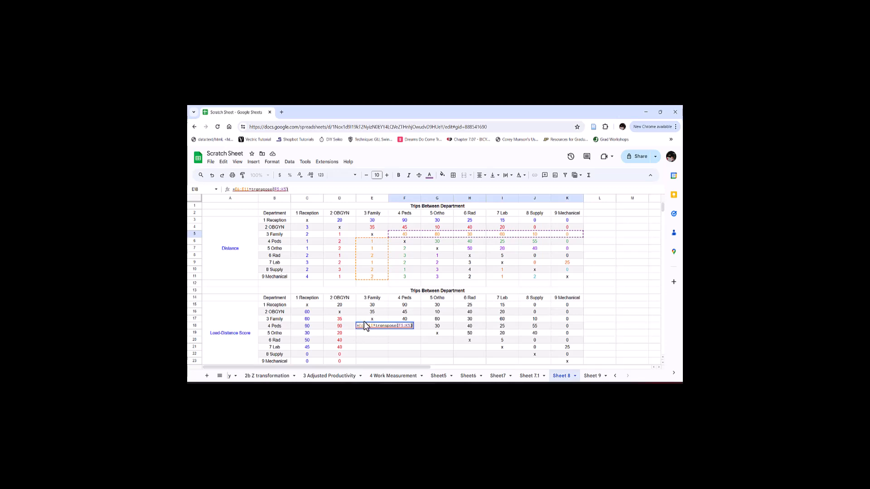
pyautogui.hotkey('ctrl', 'shift', 'Return')
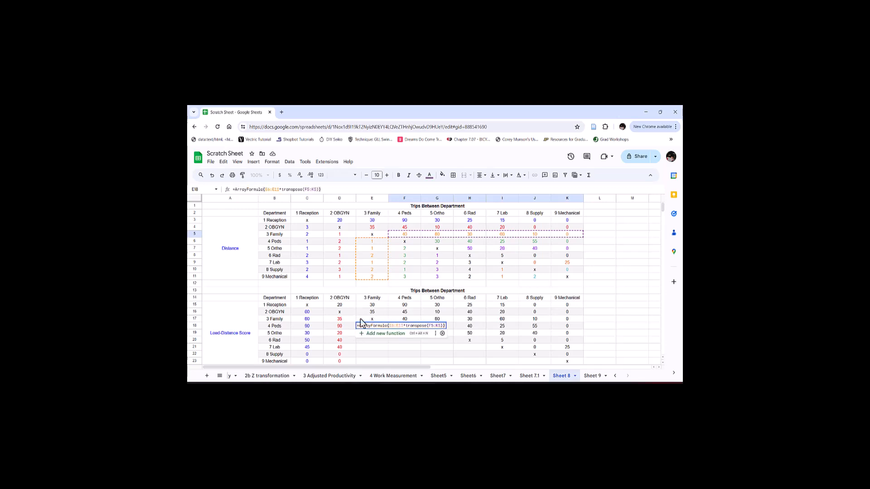
pyautogui.press('Return')
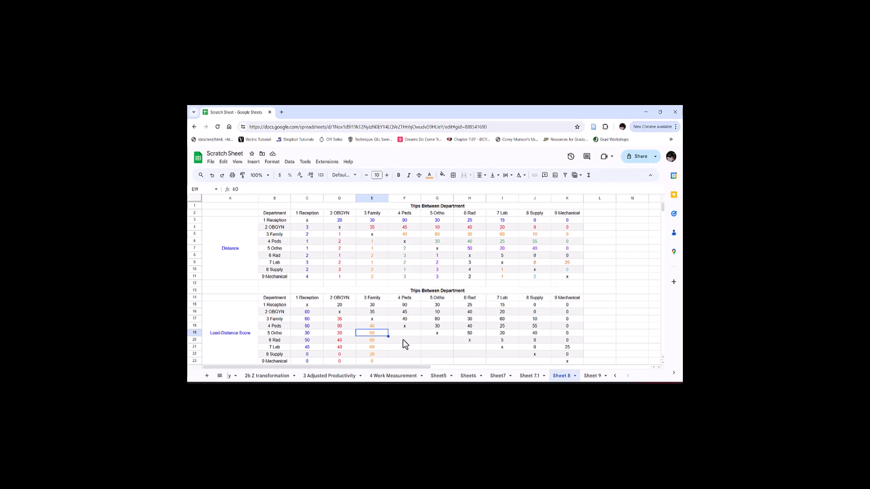
# Step: Inspect which score ranges the Total Load Distance Score formula in B24 adds up
pyautogui.scroll(-2, 403, 339)
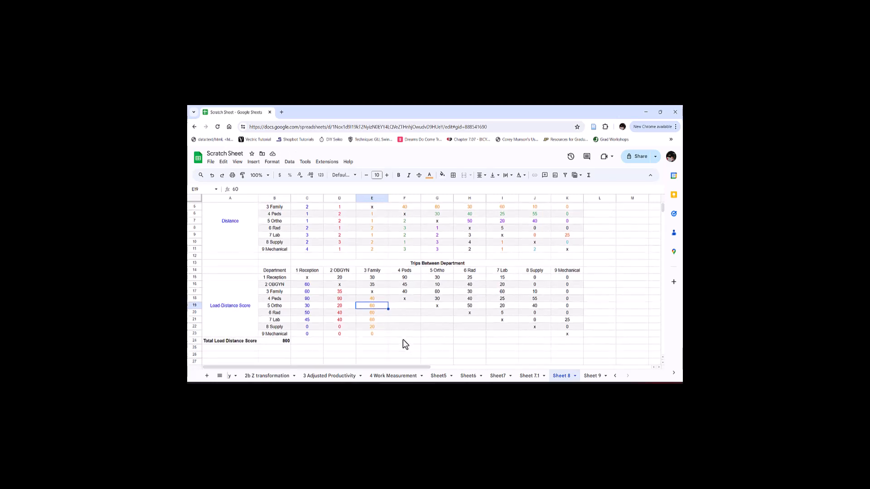
pyautogui.click(286, 342)
pyautogui.click(392, 189)
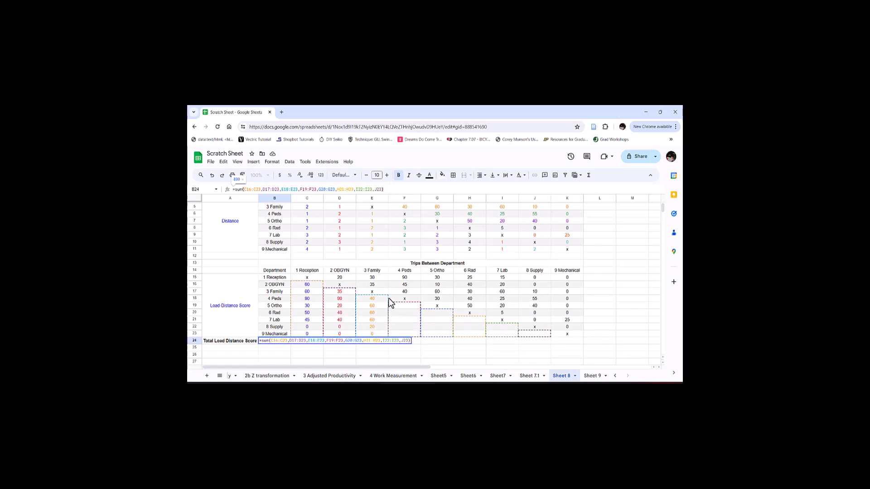
pyautogui.scroll(1, 389, 302)
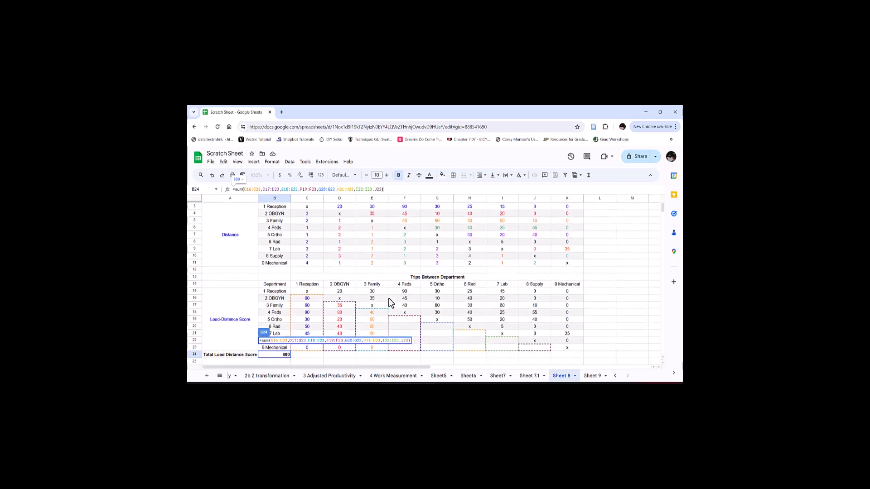